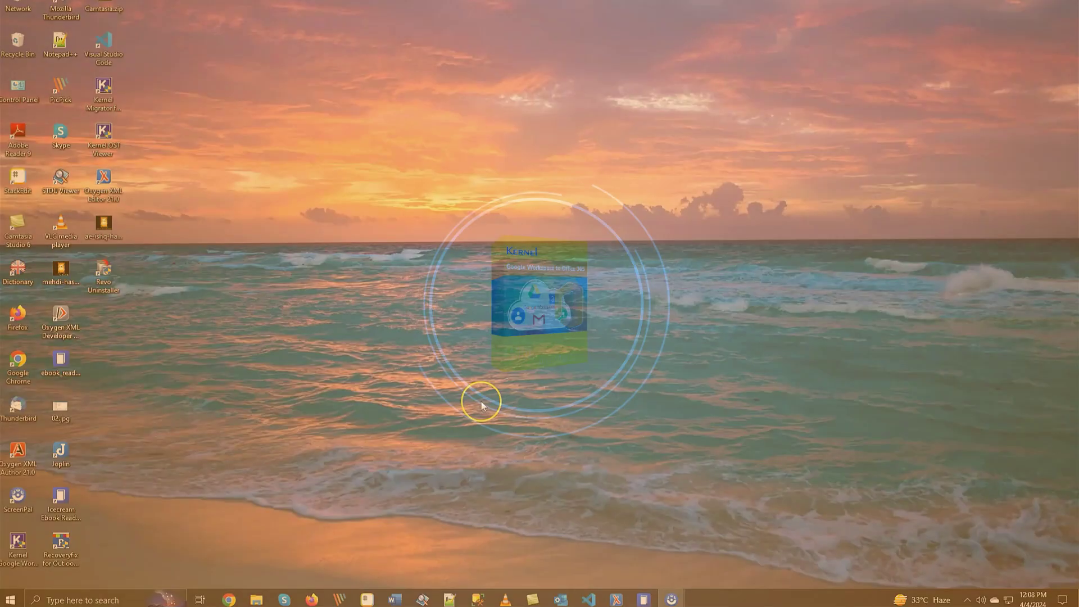
# Launch Kernel Google Workspace to Office 365 from Windows Search and start Google Chat Migration
pyautogui.press('super')
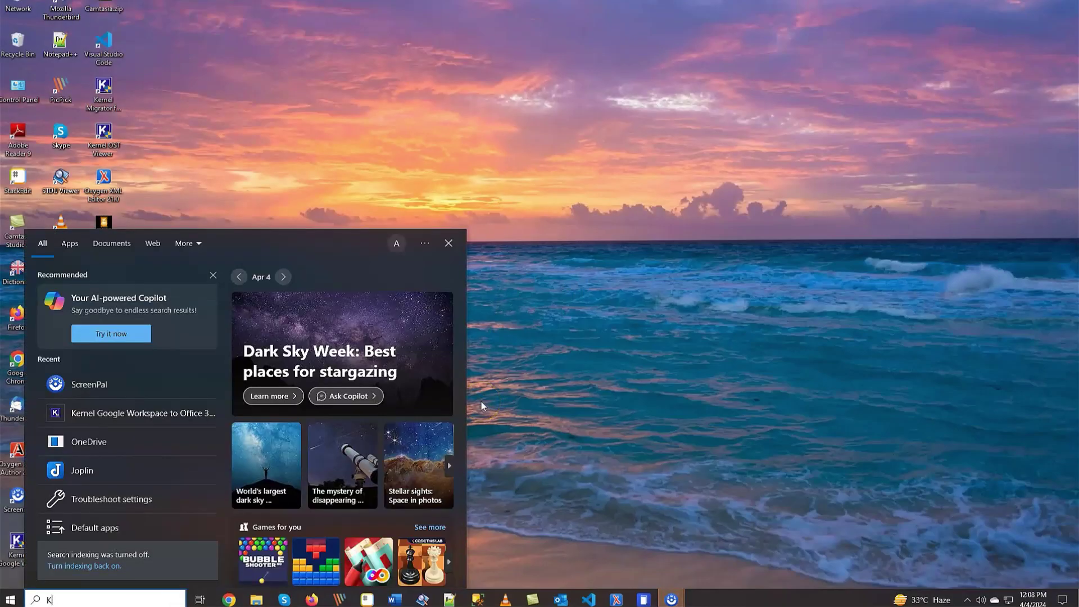
pyautogui.write('Kernel google wprkspace to Office 365')
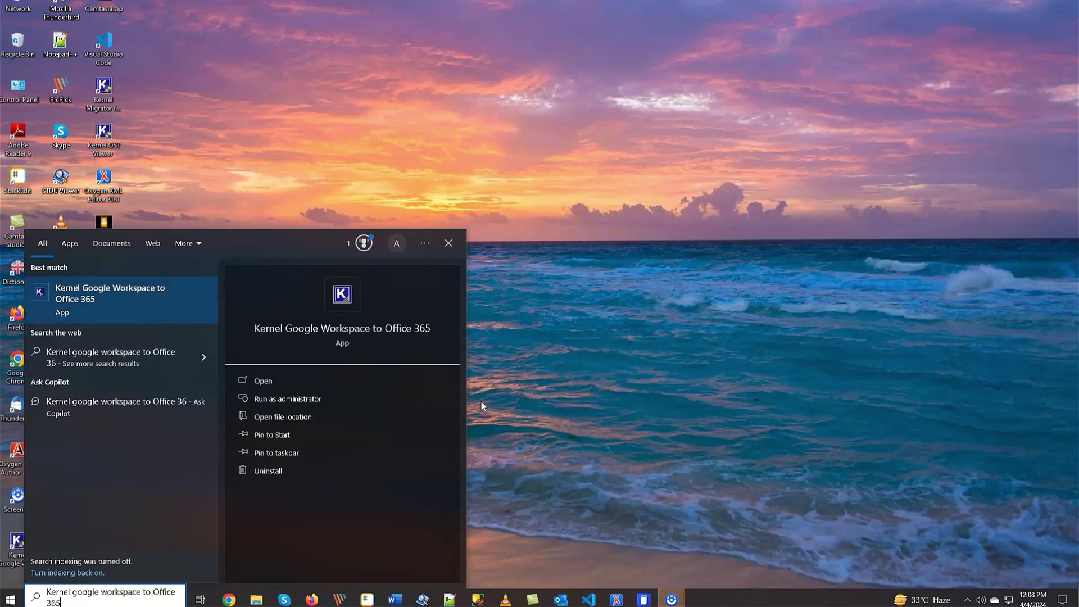
pyautogui.press('Return')
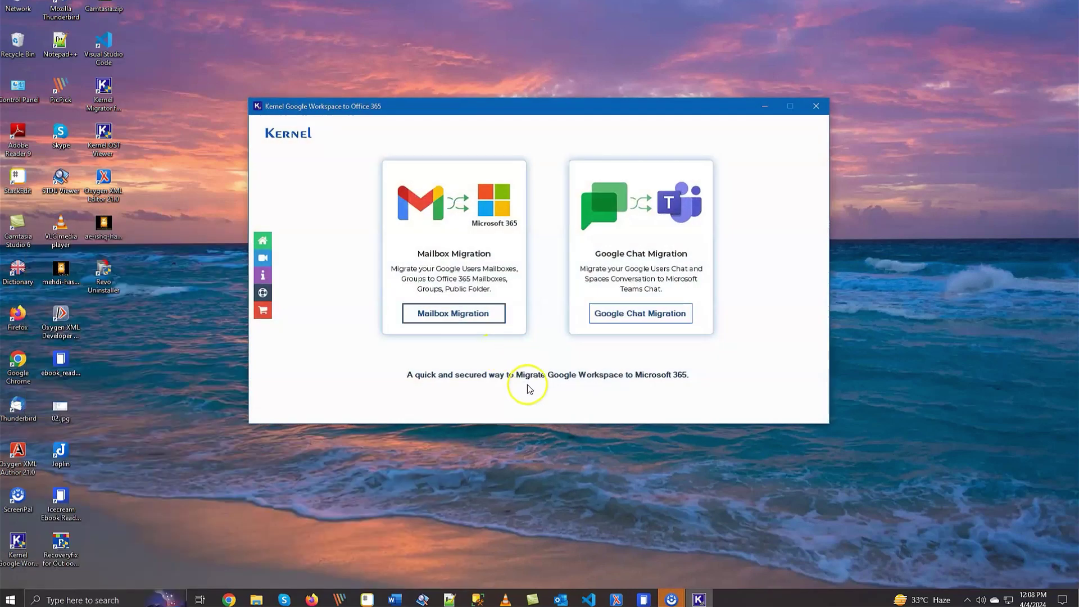
pyautogui.click(619, 316)
pyautogui.click(511, 159)
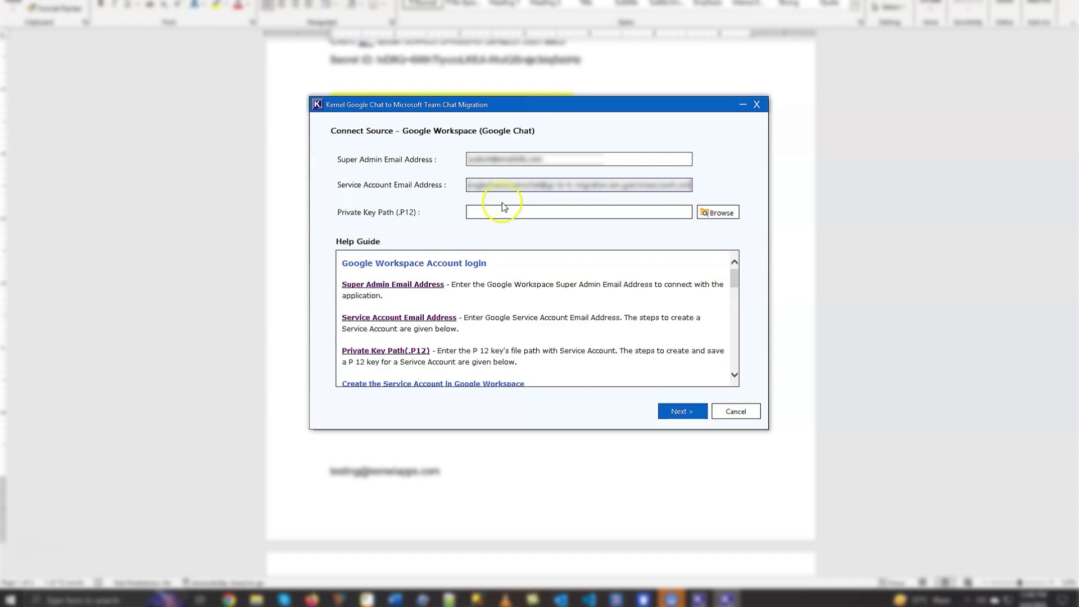
# Use the .p12 file from Downloads as the private key and connect the Google Workspace source
pyautogui.click(708, 216)
pyautogui.click(536, 225)
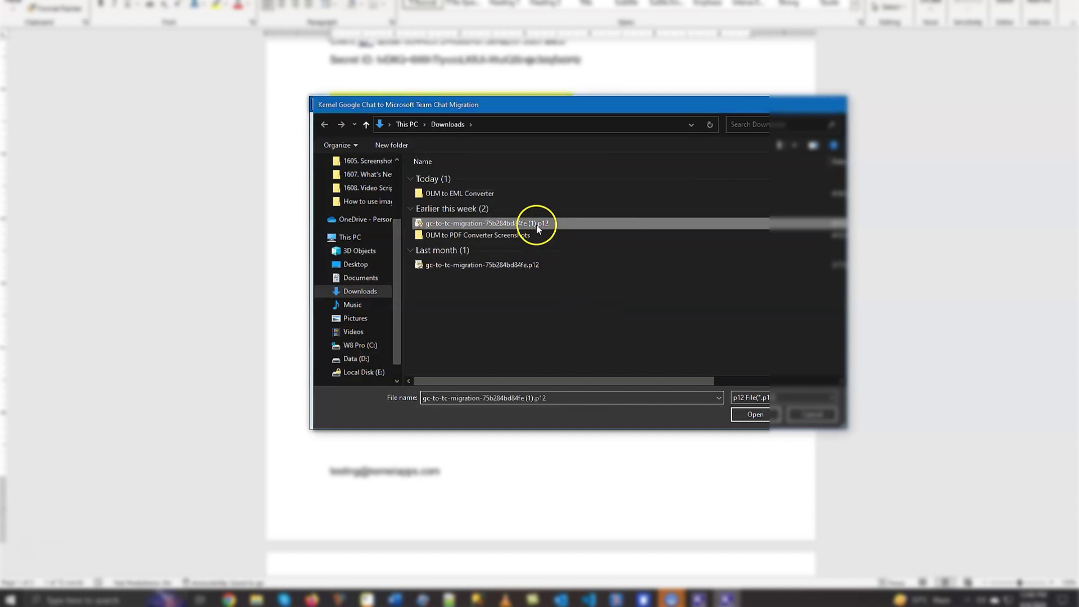
pyautogui.doubleClick(537, 225)
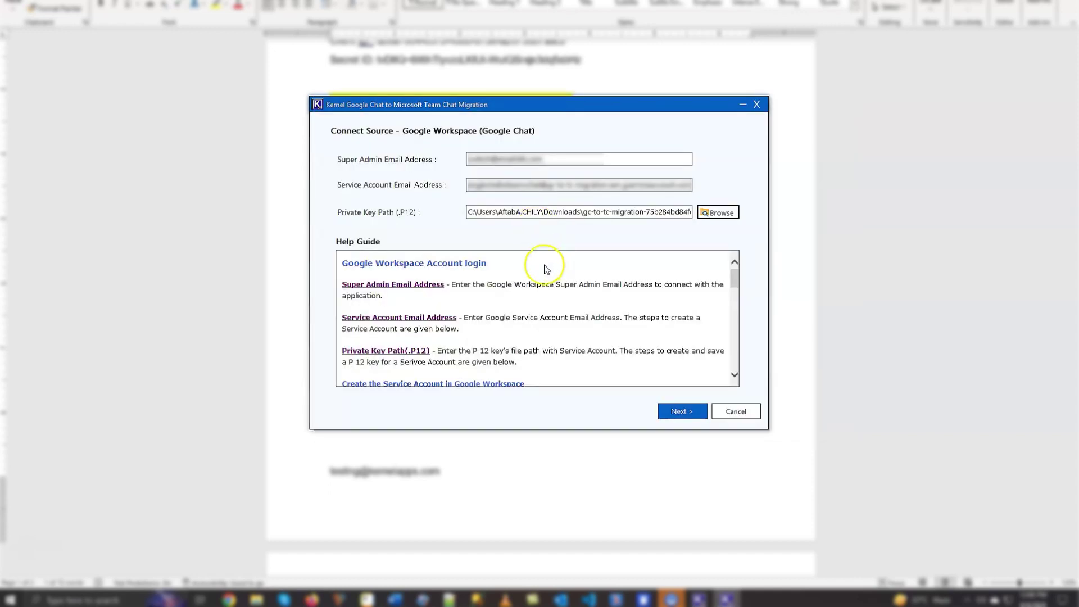
pyautogui.click(669, 408)
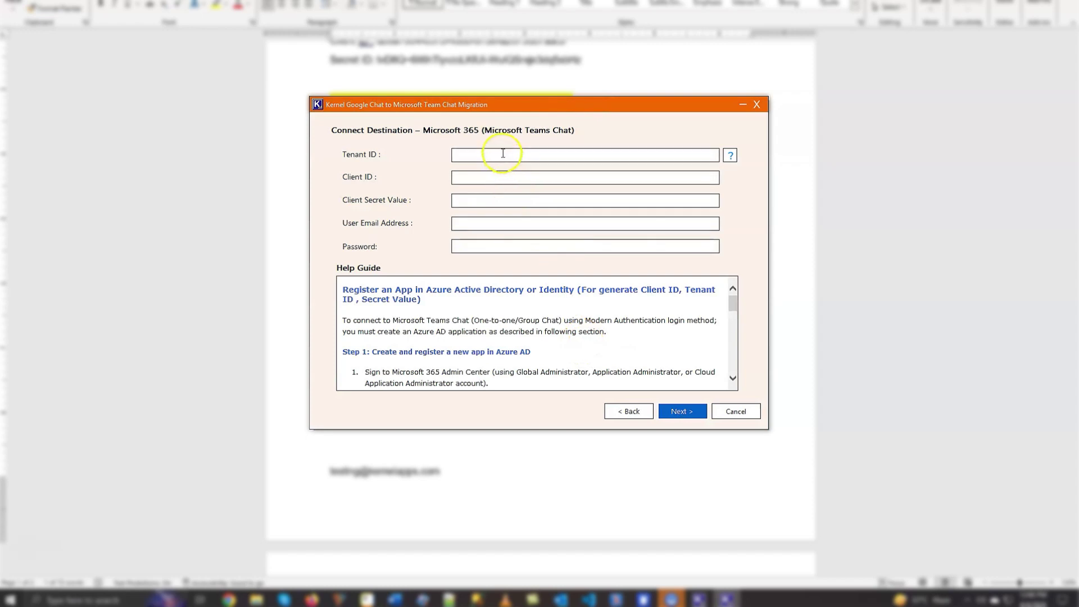
# Paste the Tenant ID, Client ID, Client Secret, user email and password, then connect to Teams
pyautogui.click(503, 154)
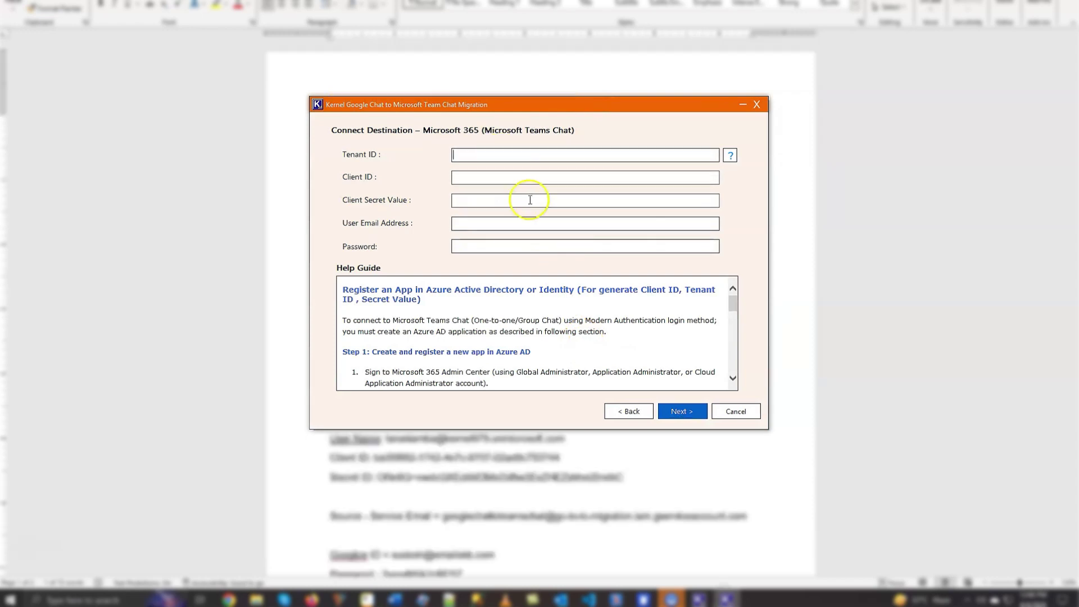
pyautogui.hotkey('ctrl', 'v')
pyautogui.click(521, 177)
pyautogui.hotkey('ctrl', 'v')
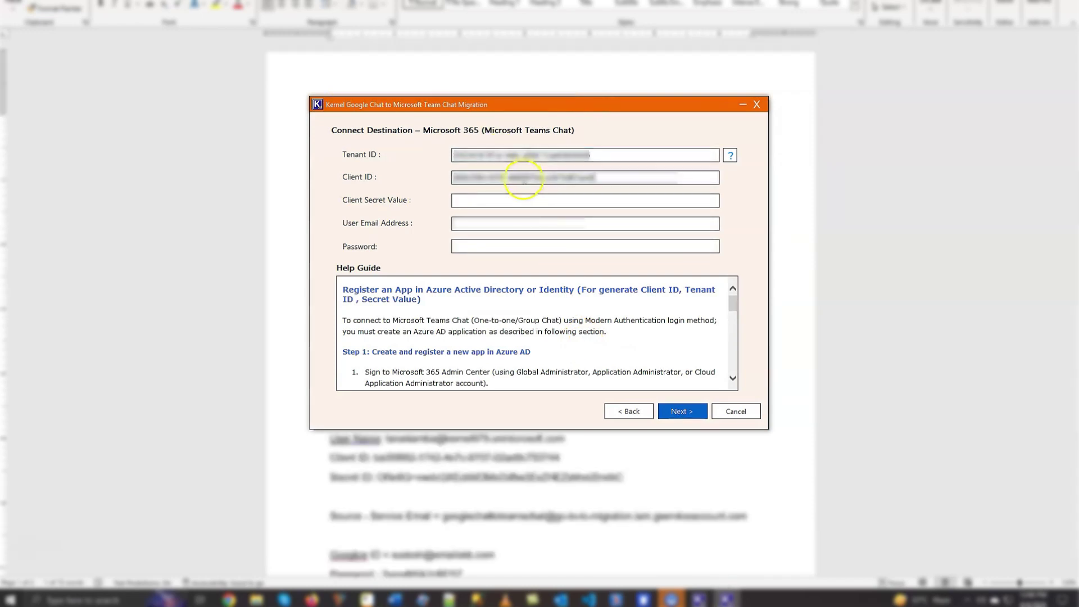
pyautogui.click(523, 200)
pyautogui.hotkey('ctrl', 'v')
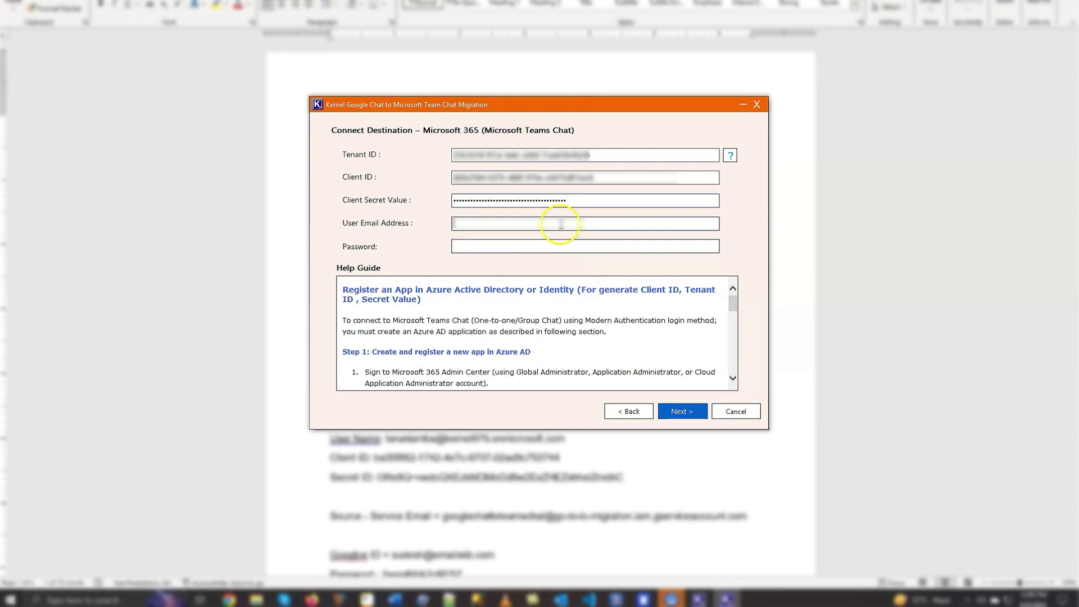
pyautogui.click(561, 224)
pyautogui.hotkey('ctrl', 'v')
pyautogui.click(556, 247)
pyautogui.hotkey('ctrl', 'v')
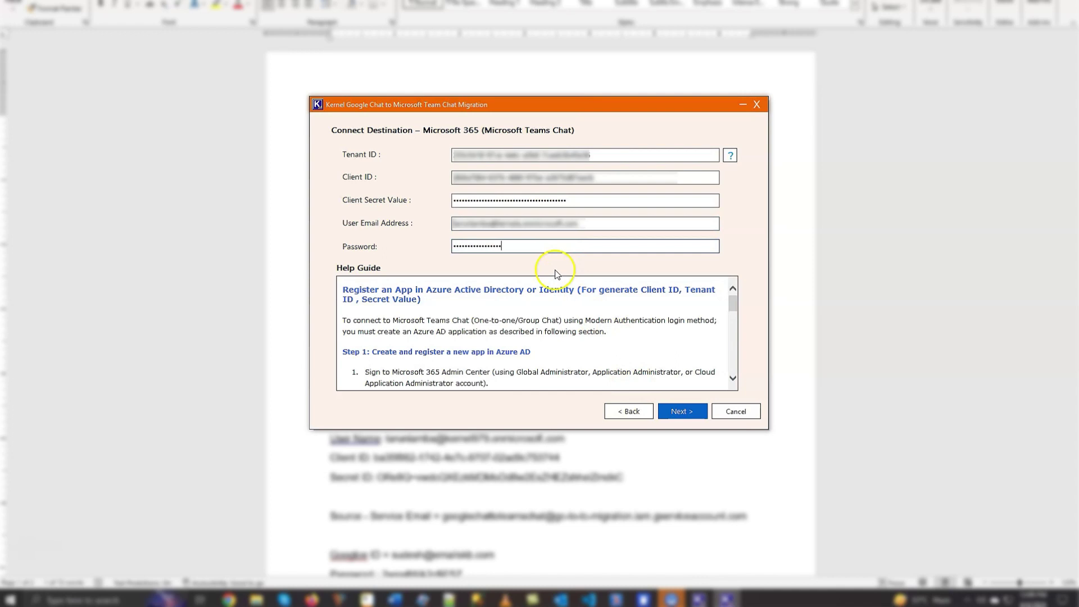
pyautogui.click(682, 412)
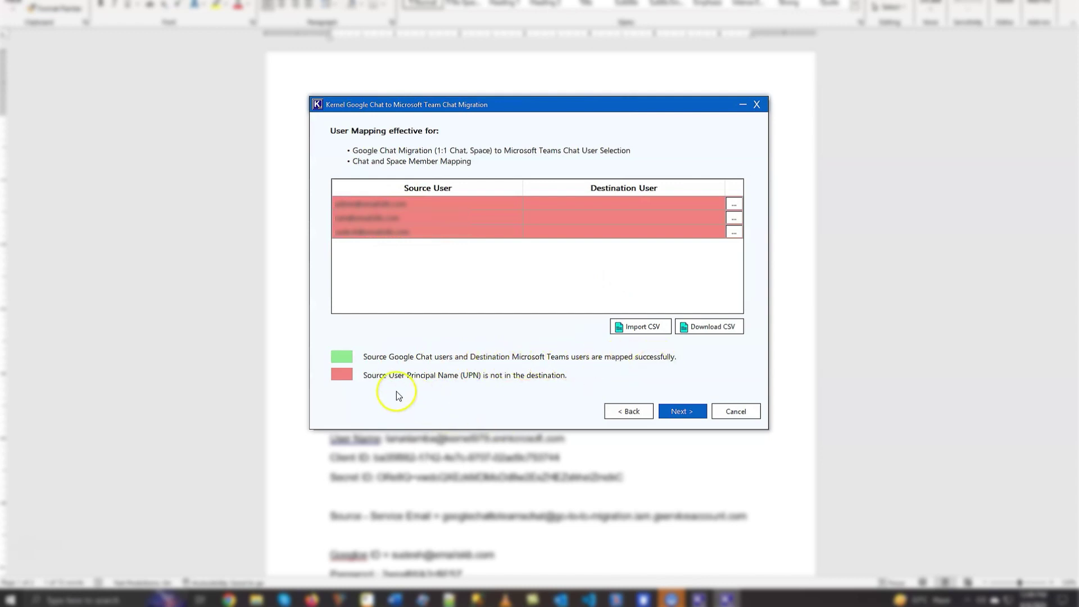
# Assign a Teams destination account to each of the three source users and accept the mapping
pyautogui.click(733, 205)
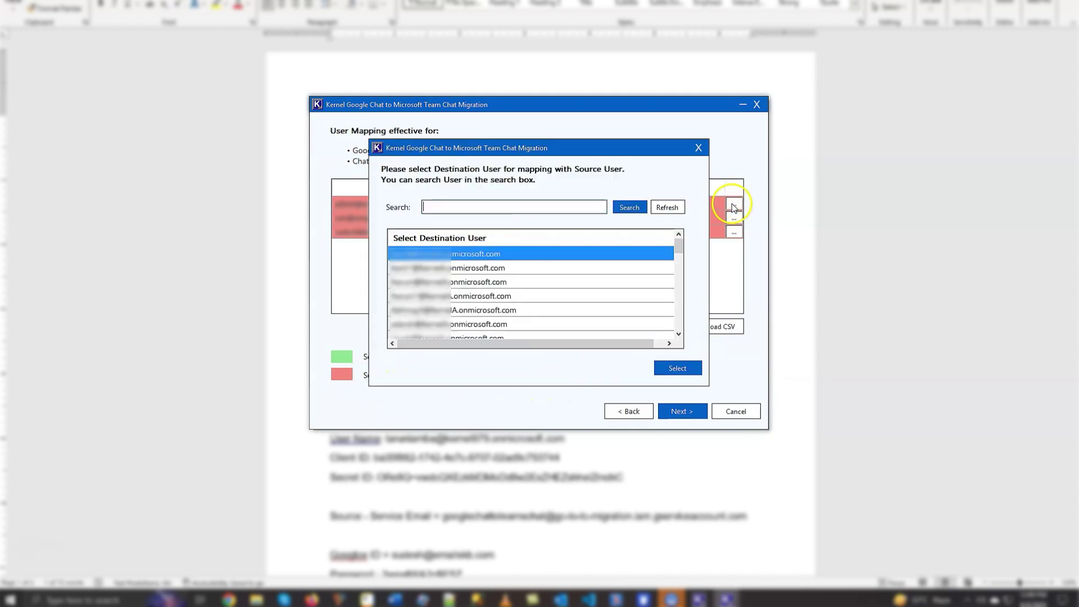
pyautogui.moveTo(679, 249); pyautogui.dragTo(682, 286)
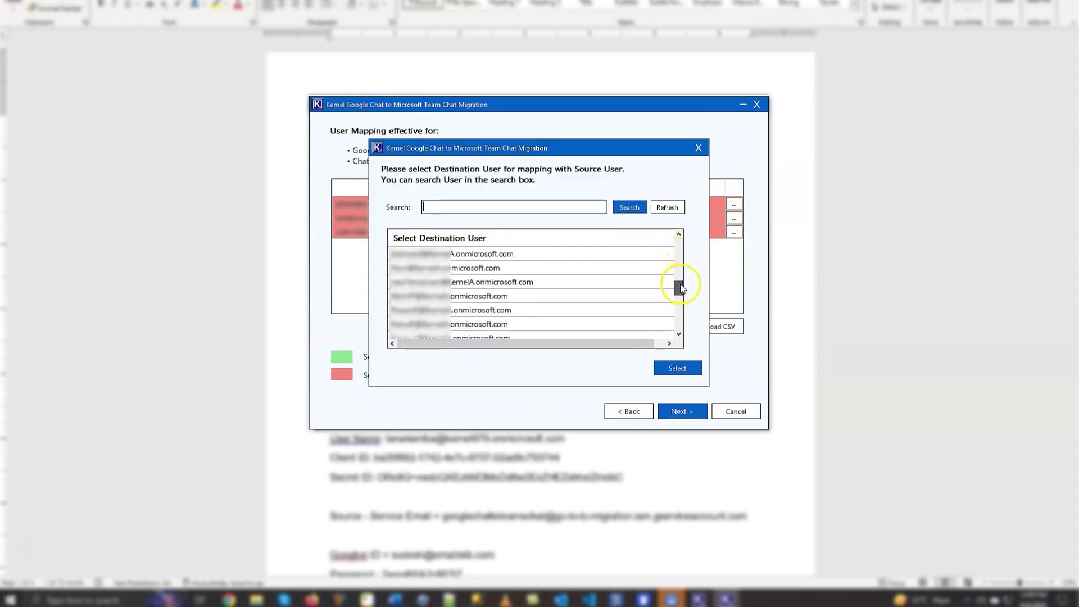
pyautogui.click(602, 267)
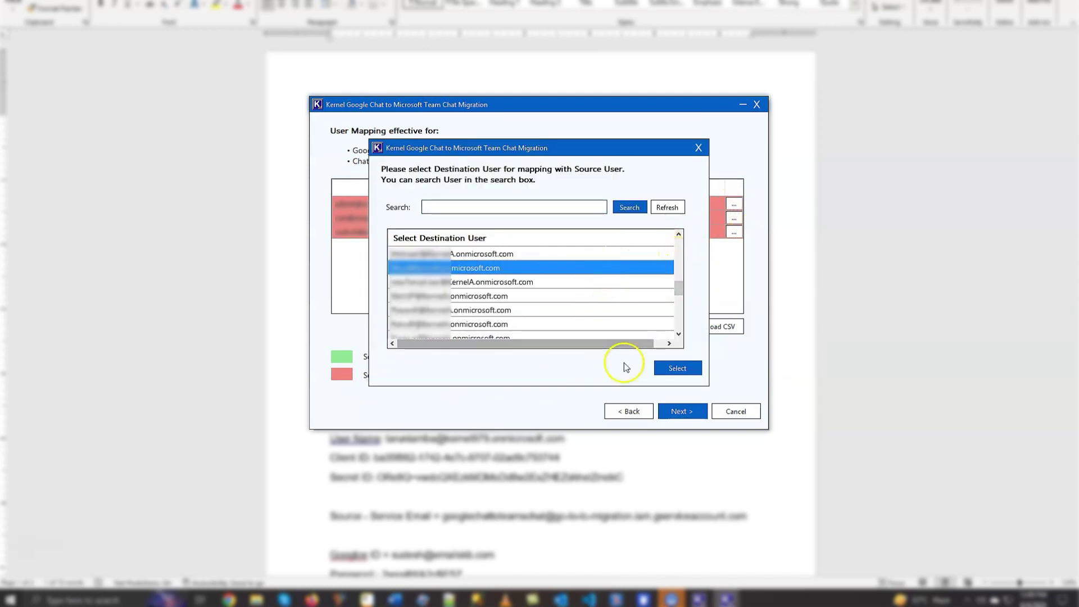
pyautogui.click(676, 368)
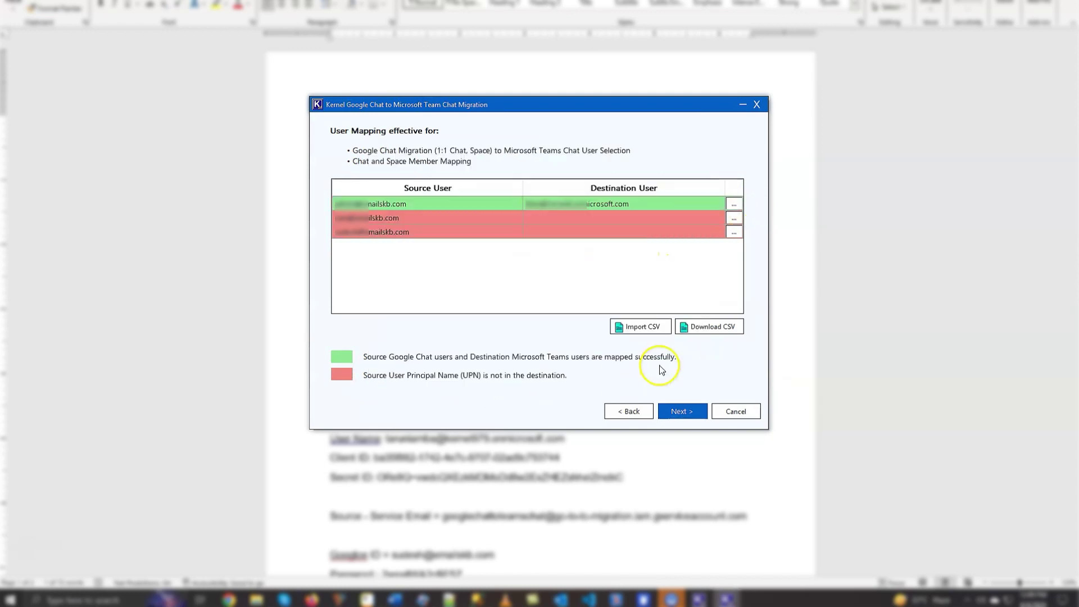
pyautogui.click(733, 218)
pyautogui.moveTo(679, 253); pyautogui.dragTo(678, 287)
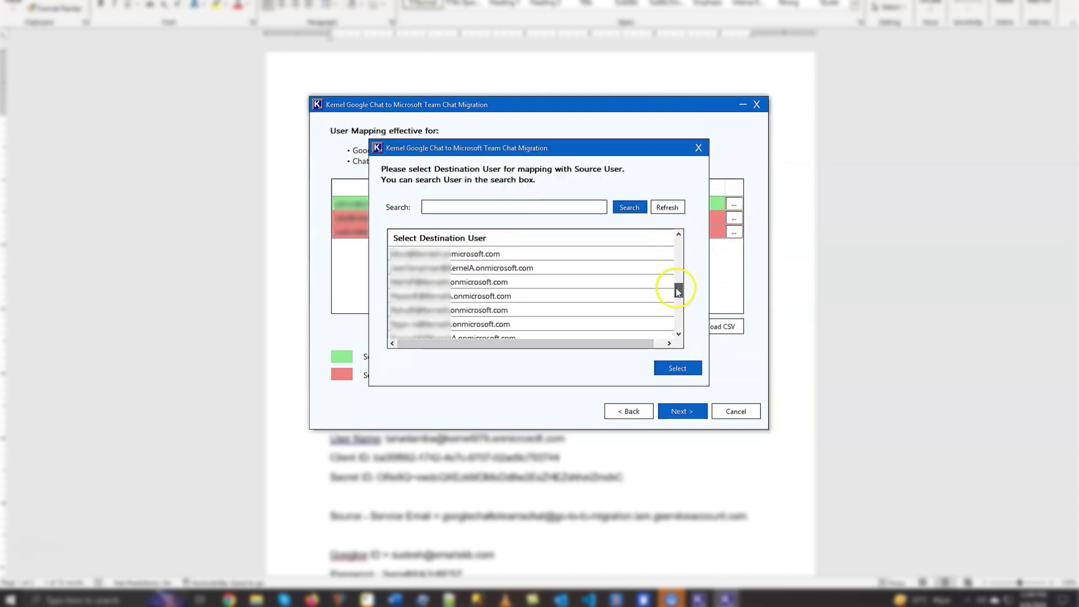
pyautogui.click(607, 282)
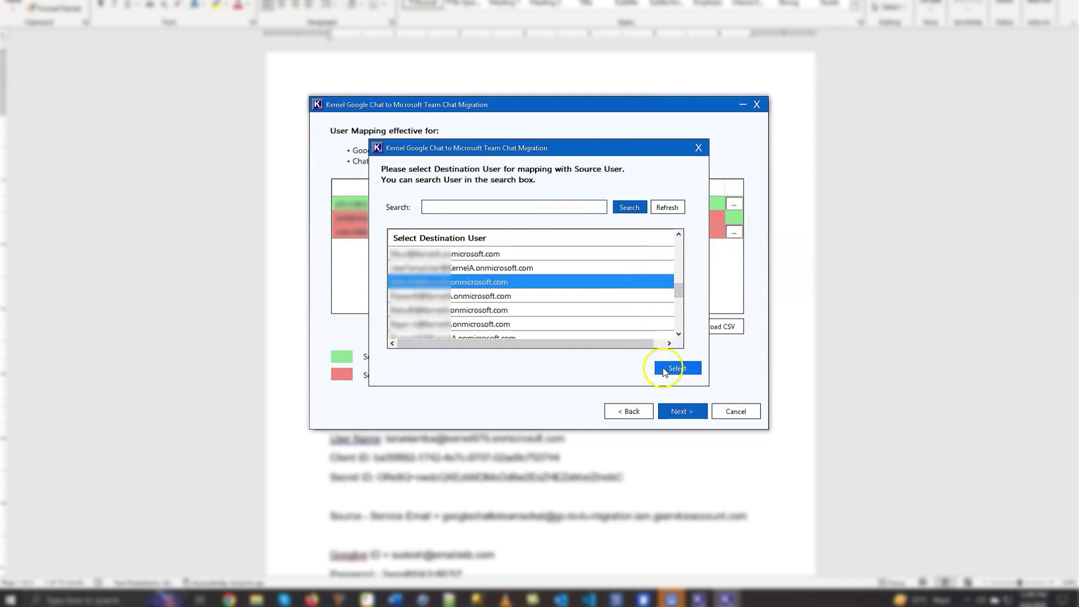
pyautogui.click(663, 367)
pyautogui.click(734, 232)
pyautogui.moveTo(679, 246); pyautogui.dragTo(679, 306)
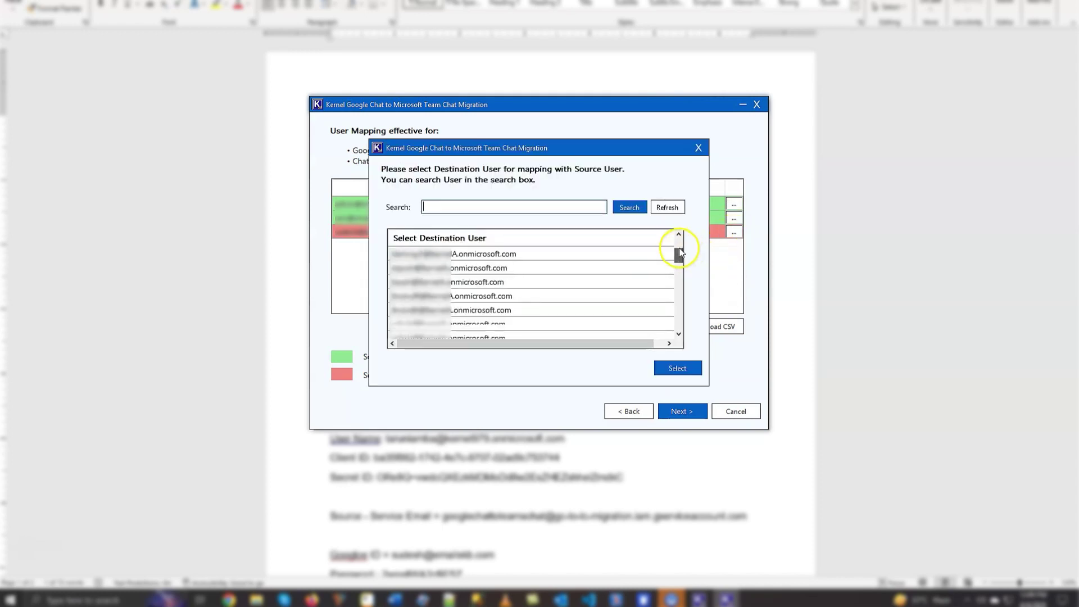
pyautogui.click(590, 282)
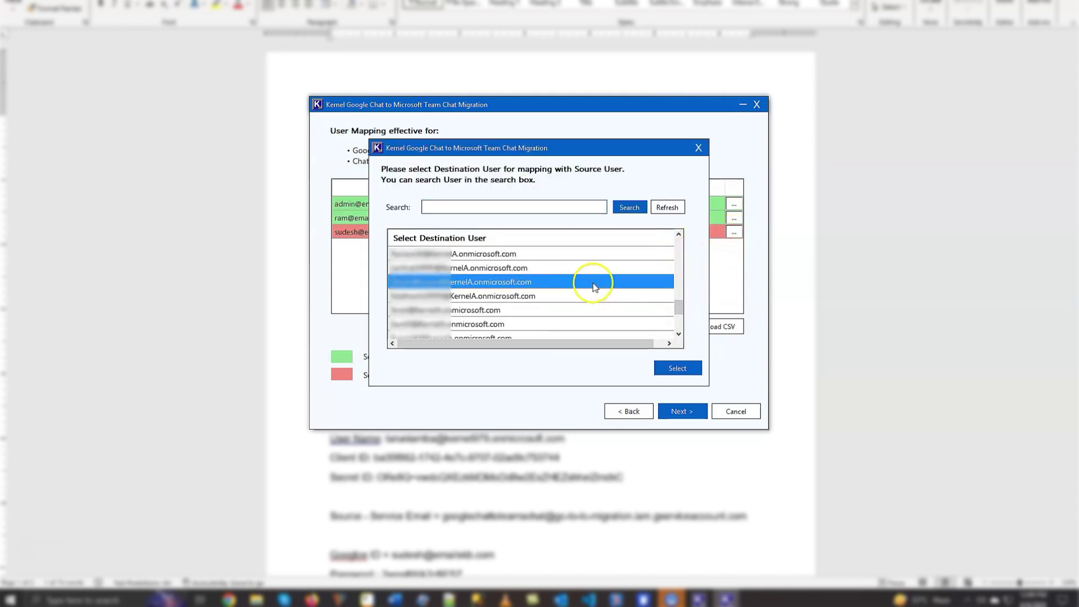
pyautogui.click(677, 368)
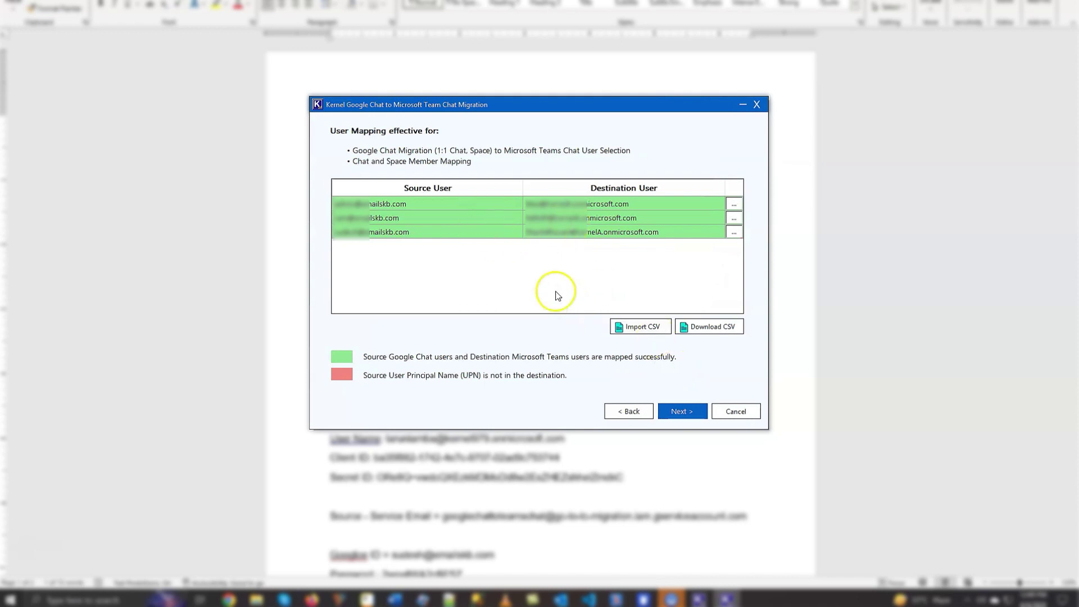
pyautogui.click(682, 411)
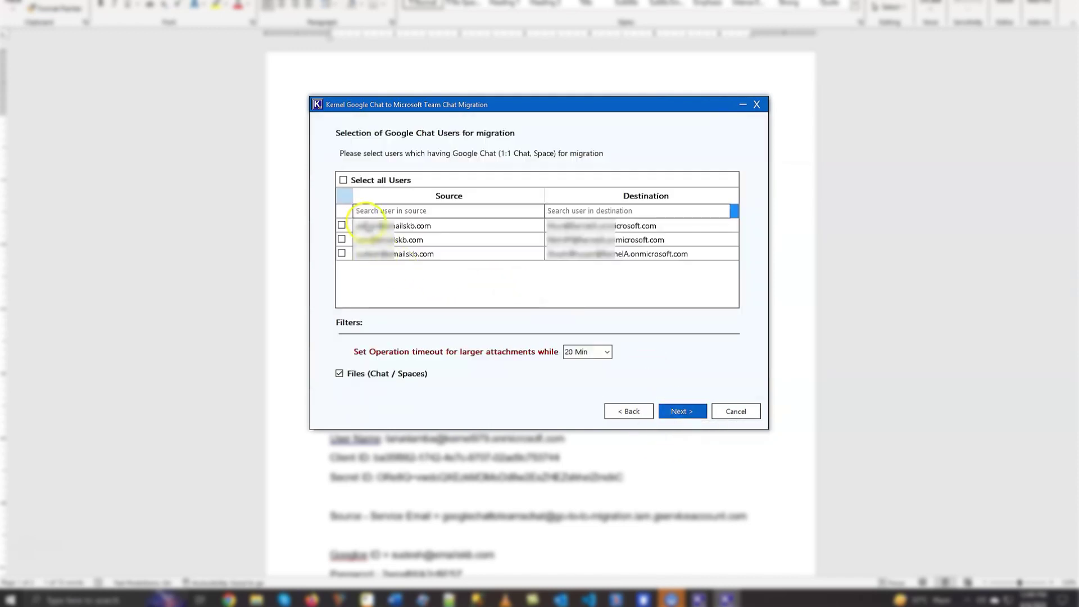
# Select the second and third users and start migrating their chats
pyautogui.click(342, 240)
pyautogui.click(341, 254)
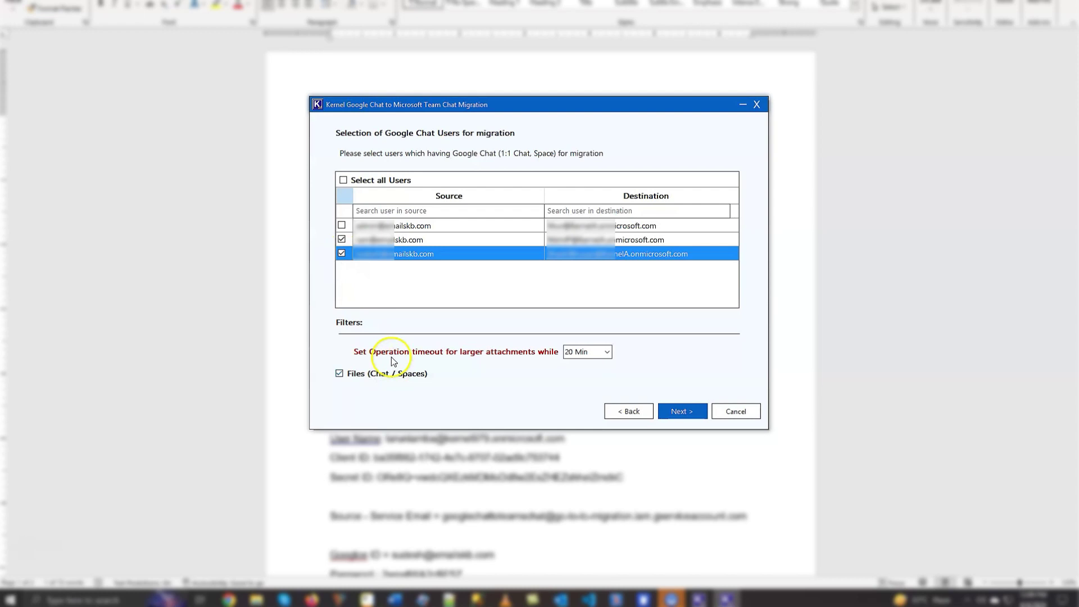
pyautogui.click(683, 411)
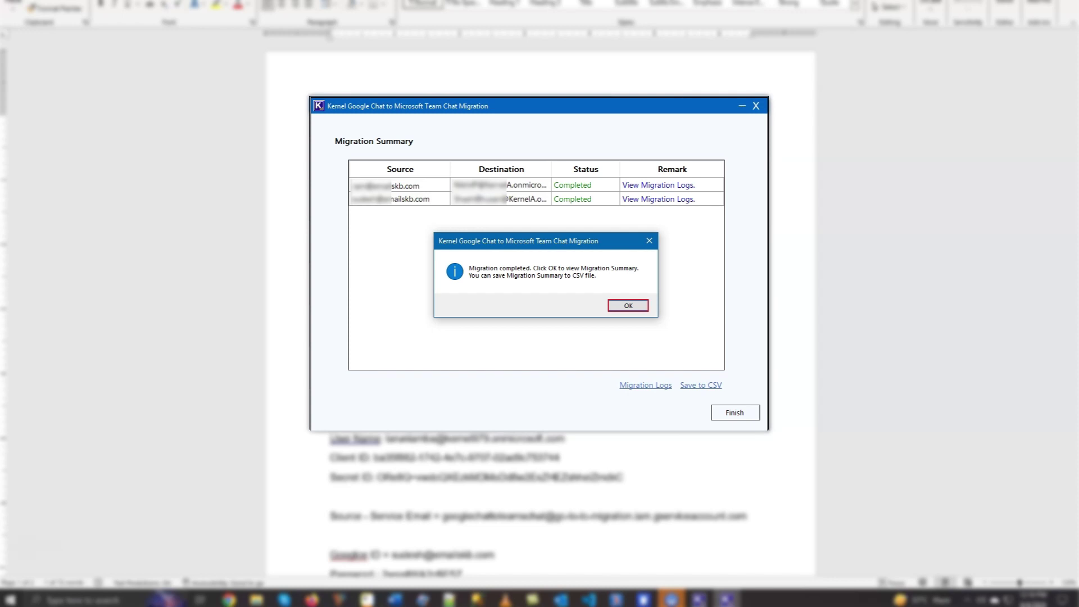
# Dismiss the Migration completed message with Enter to reveal the summary
pyautogui.press('Return')
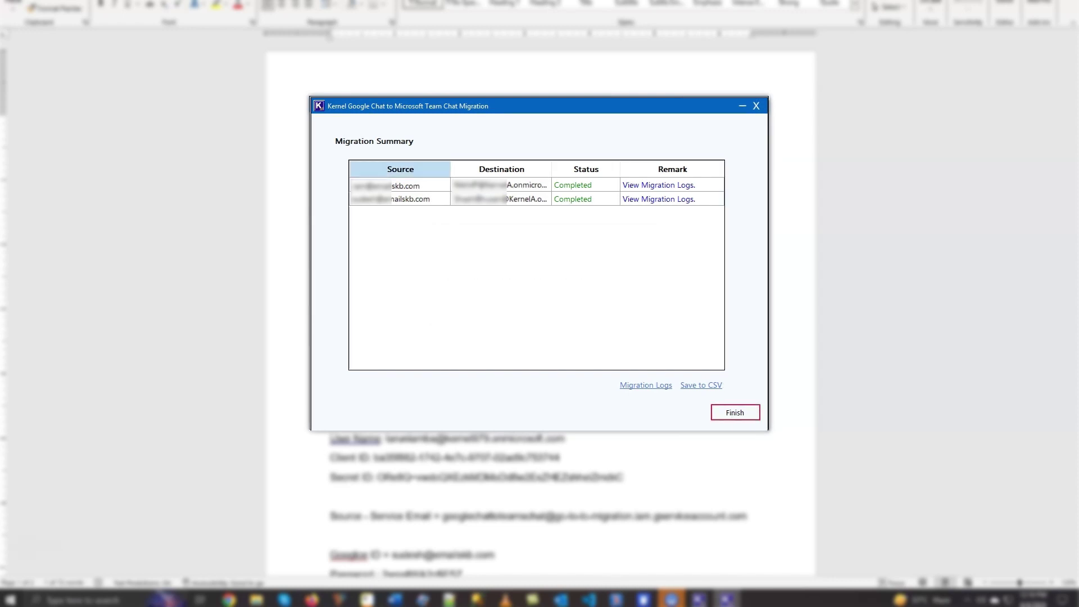